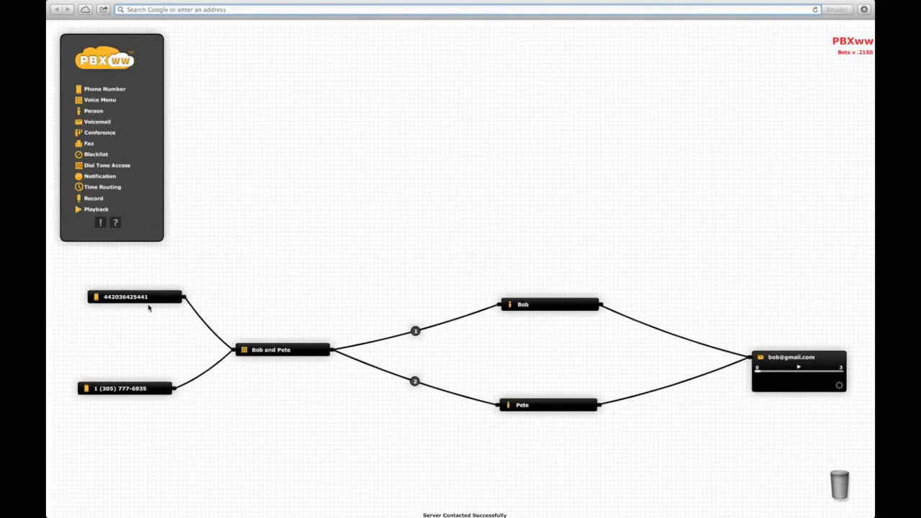
Expand the voice menu node, play its greeting, and view both contacts' phone numbers.
click(293, 355)
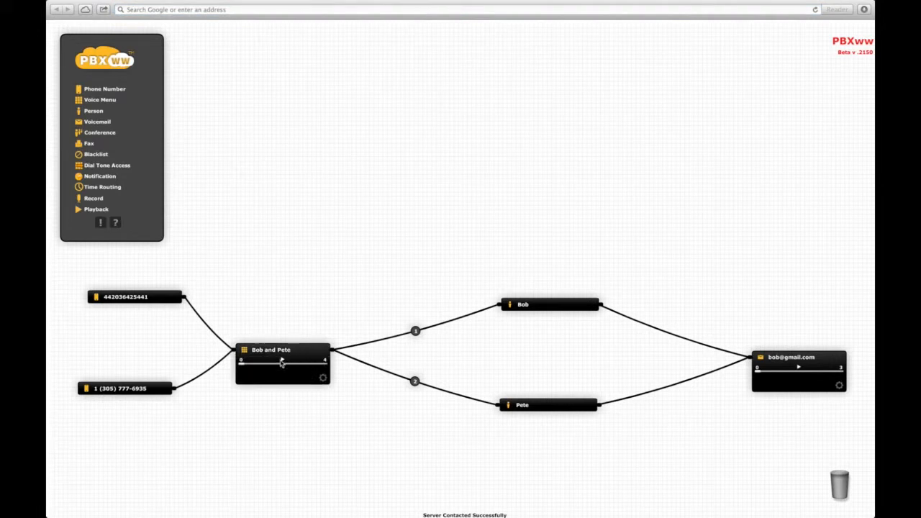
click(282, 362)
mouse_move(421, 339)
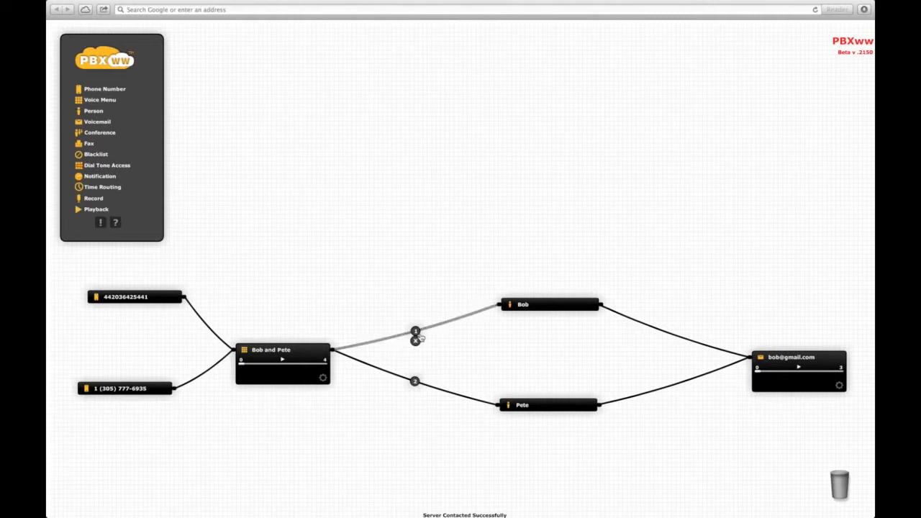
click(521, 308)
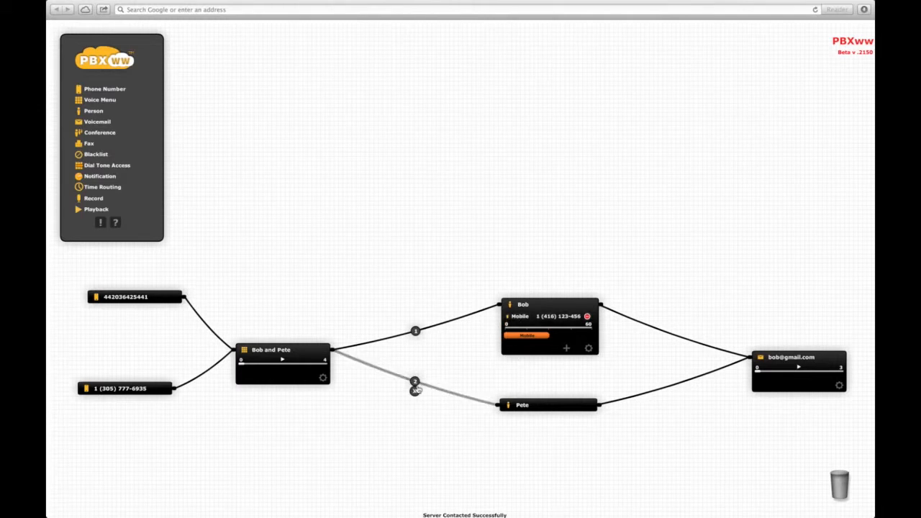
click(535, 405)
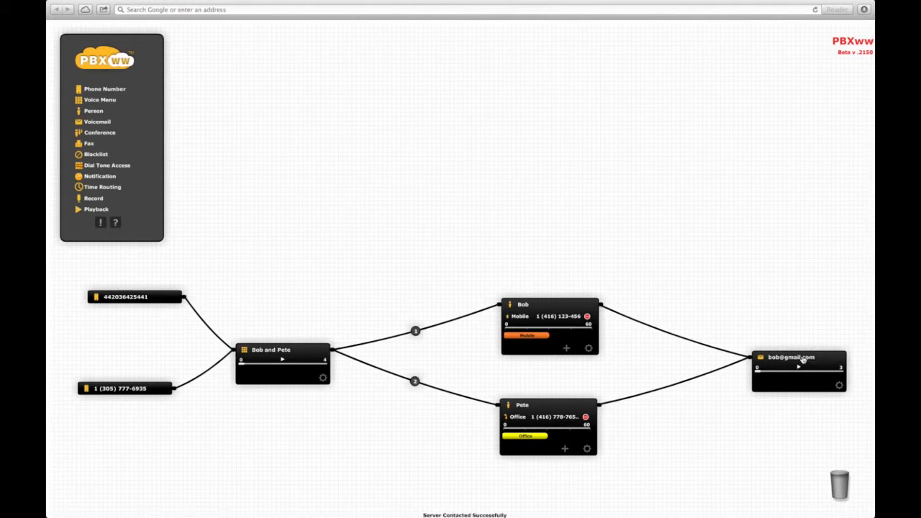
Collapse both person nodes, the voicemail node and the voice menu node.
click(555, 304)
click(555, 407)
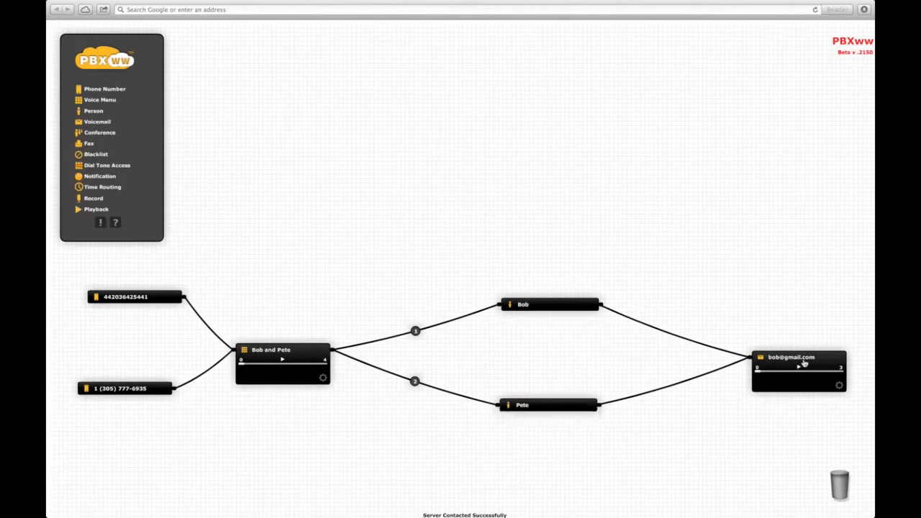
click(803, 359)
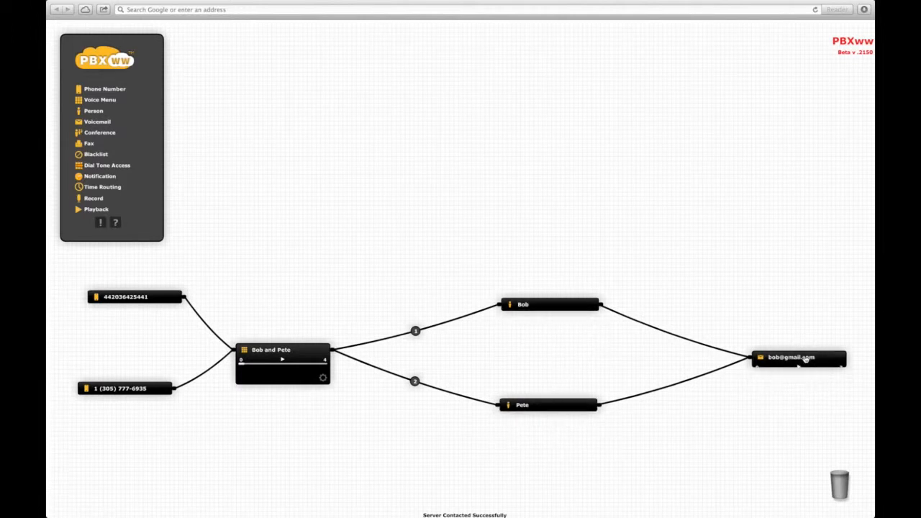
click(289, 349)
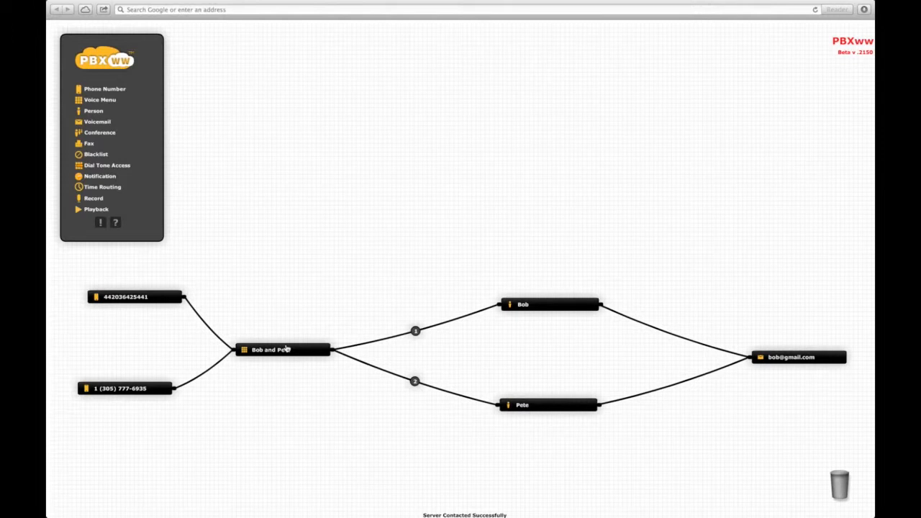
Add a Notification node named after the first person plus 'notify'.
drag(91, 179, 707, 295)
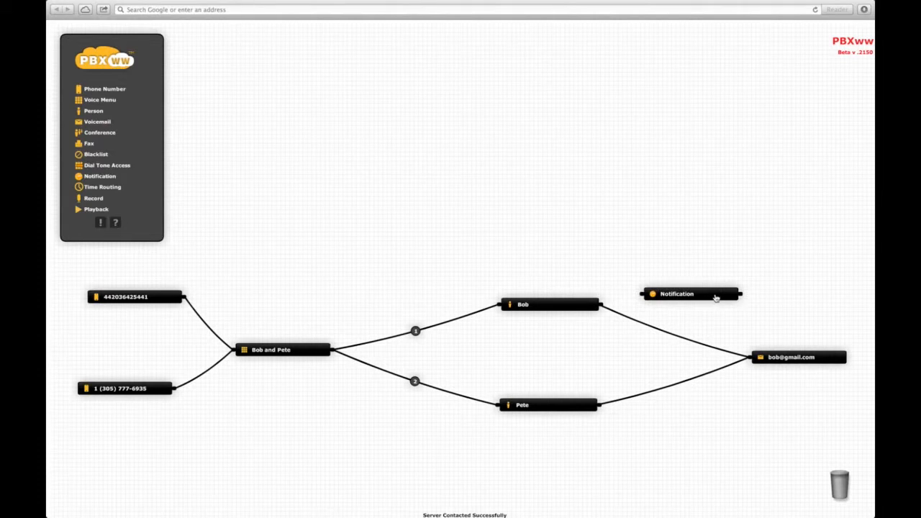
click(715, 298)
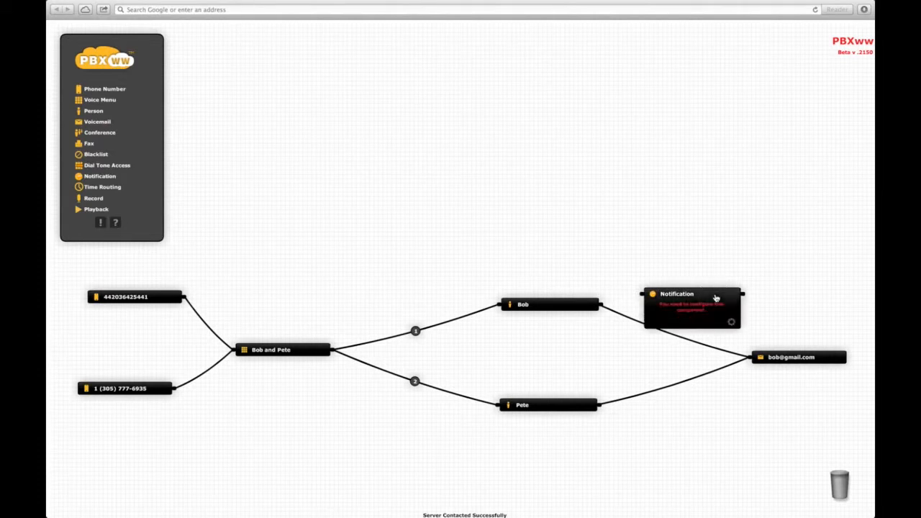
click(730, 322)
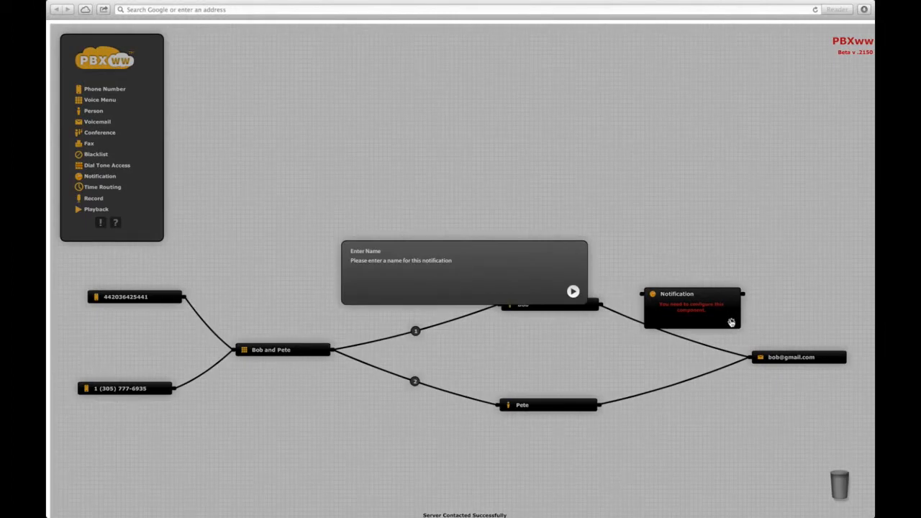
text(Bob notify)
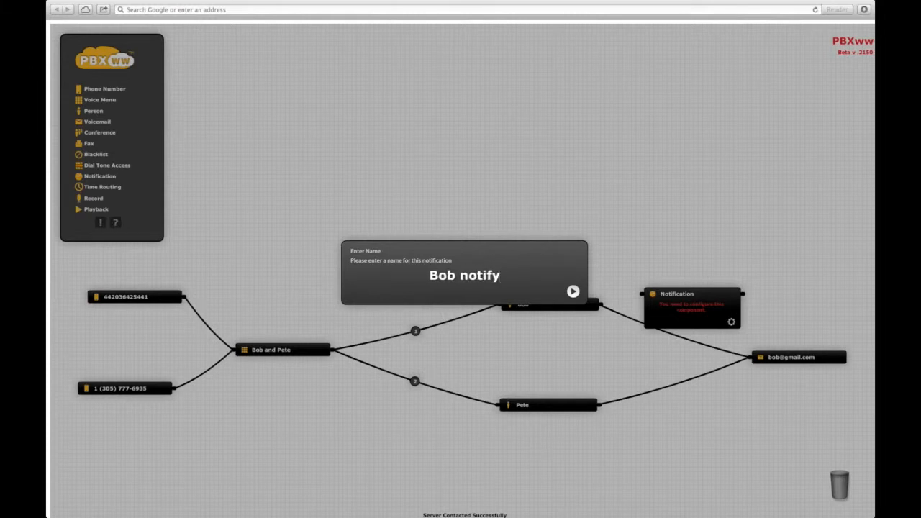
key(Return)
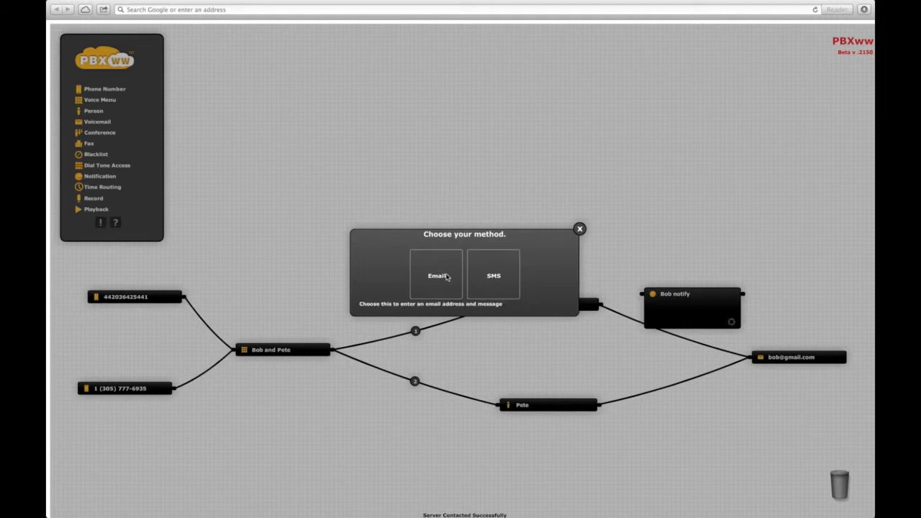
Choose SMS as the method and enter the recipient's mobile number.
click(495, 278)
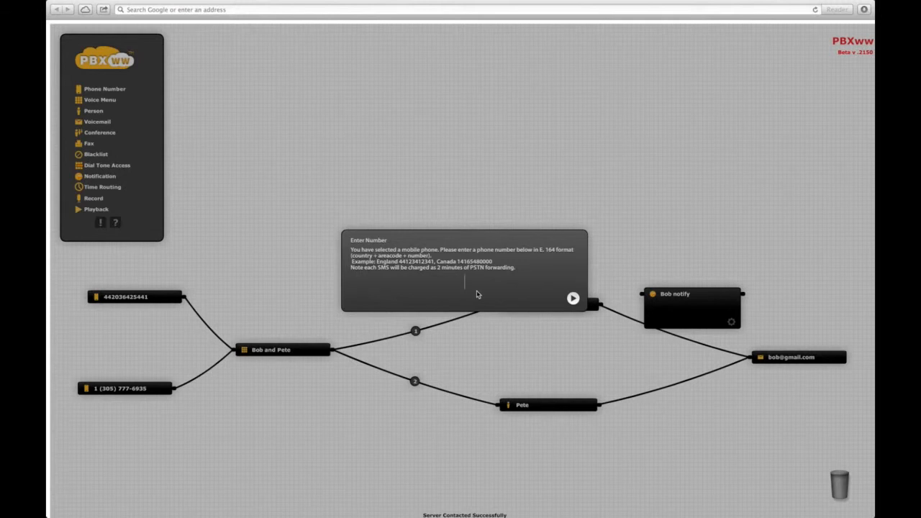
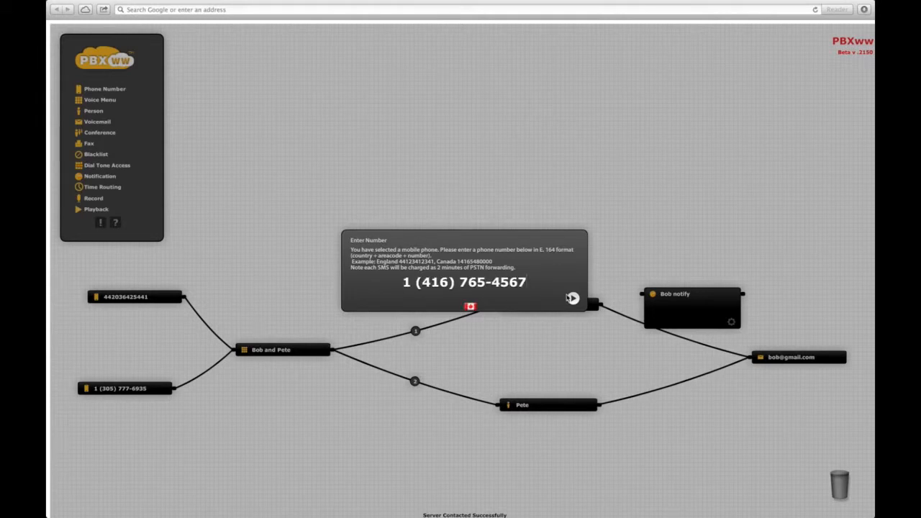
click(573, 298)
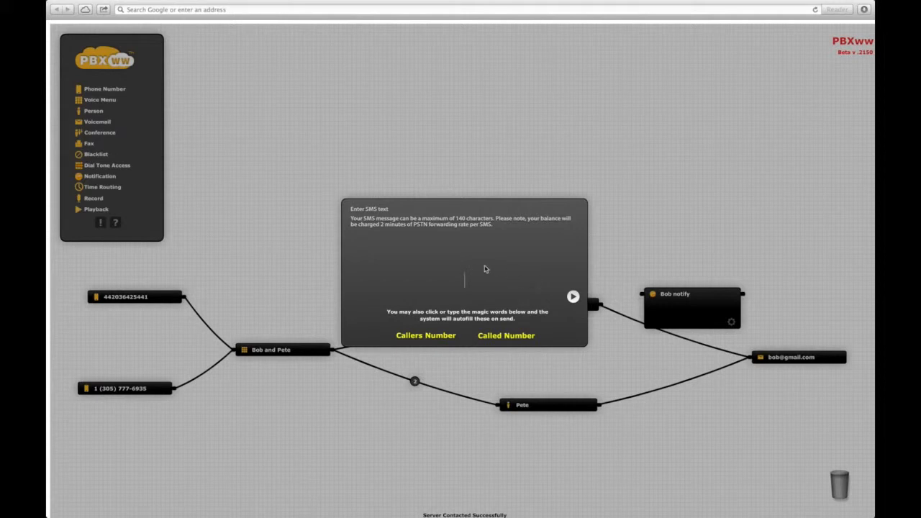
Save the SMS text 'Callers Number just called to … (Called Number)' using both number placeholders.
click(437, 336)
text(just called to Bob ()
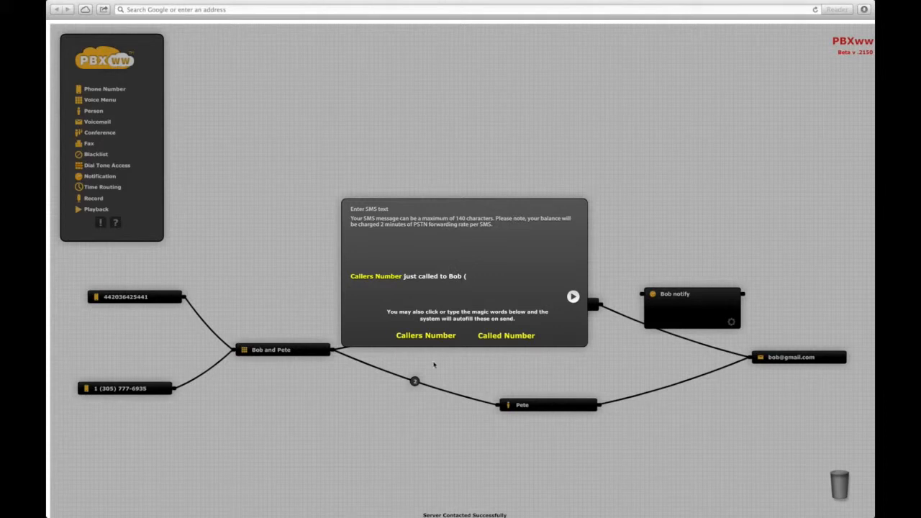
click(500, 337)
text())
click(573, 296)
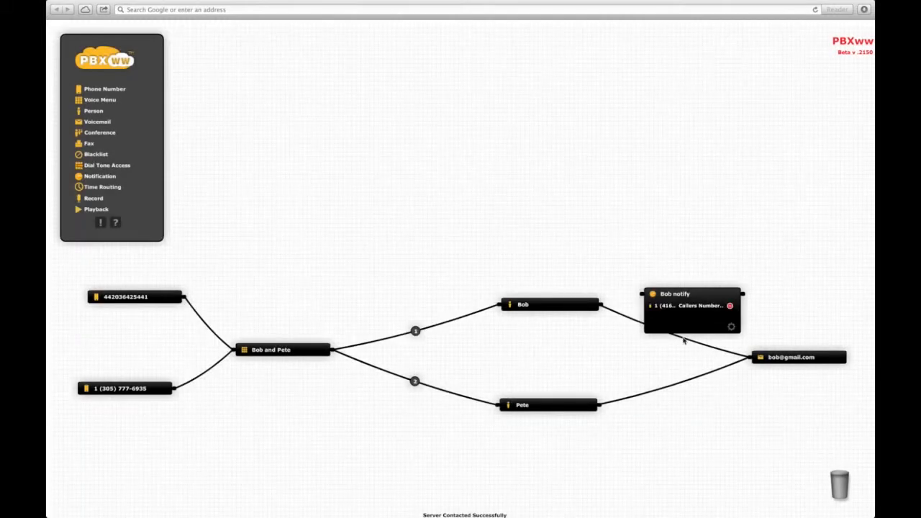
Insert the notification between the first person and voicemail, then place a Time Routing node.
drag(699, 346, 642, 293)
drag(743, 294, 748, 358)
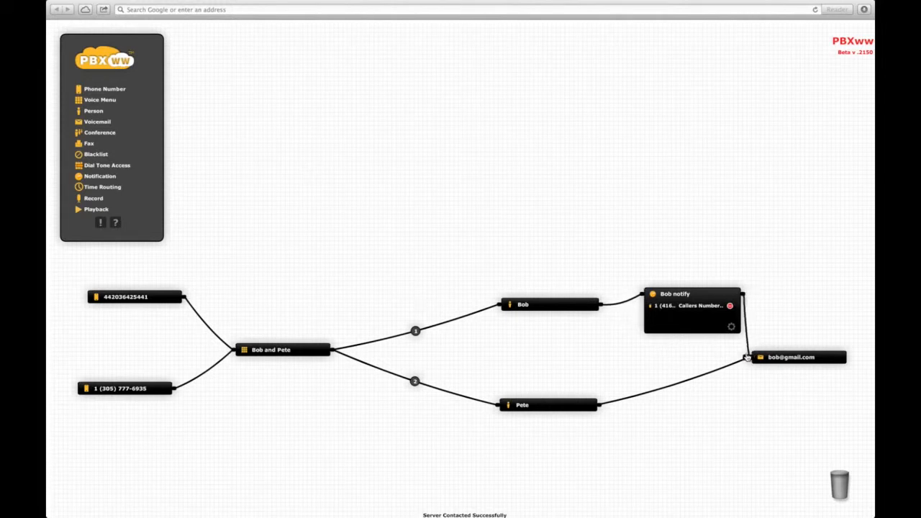
double_click(704, 295)
drag(705, 295, 692, 335)
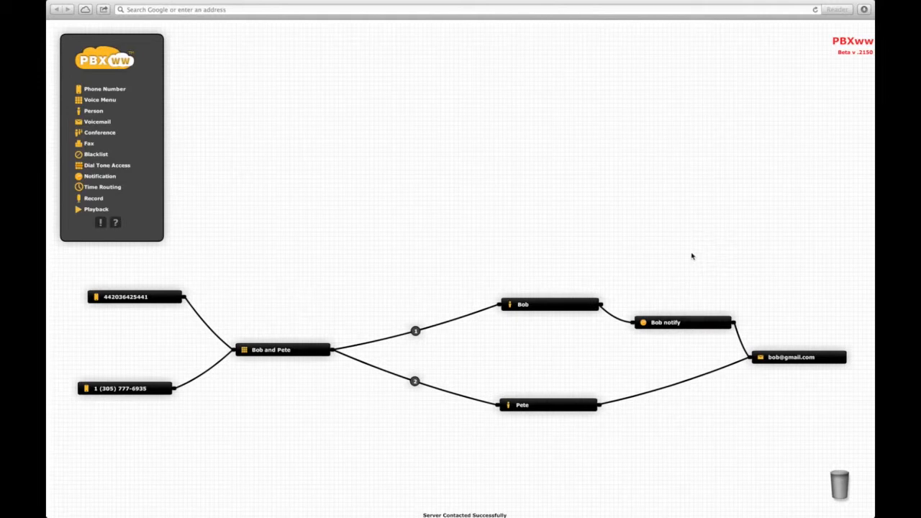
click(108, 189)
drag(109, 189, 416, 276)
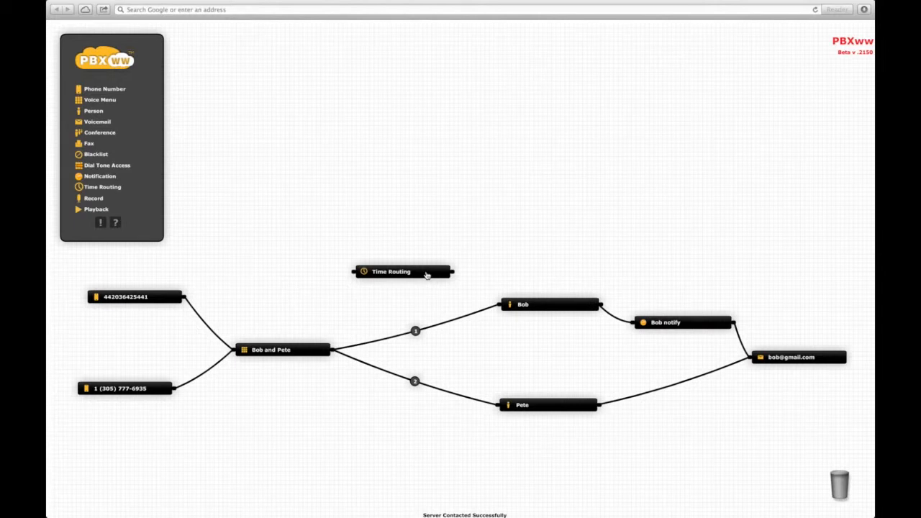
Name the Time Routing node after the first person plus 'time'.
click(427, 273)
click(443, 301)
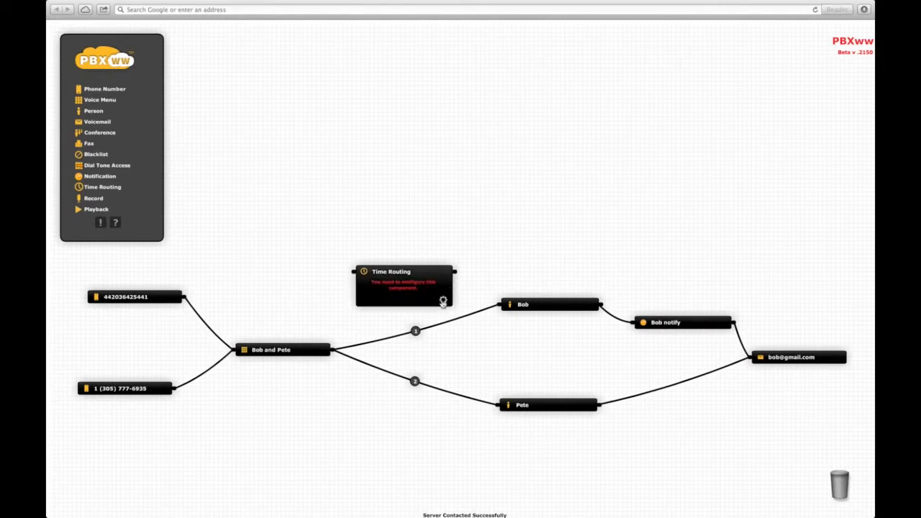
text(Bobs time)
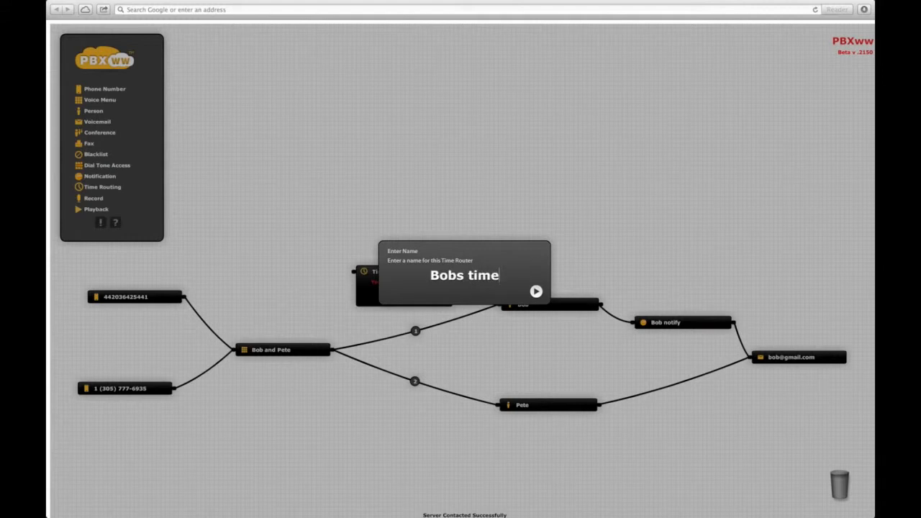
key(Return)
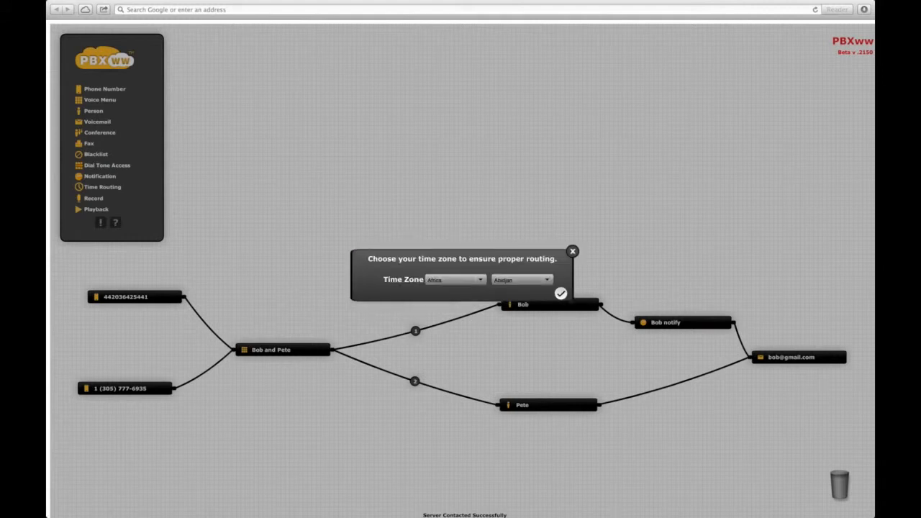
Set the node's time zone to America/Halifax.
click(477, 281)
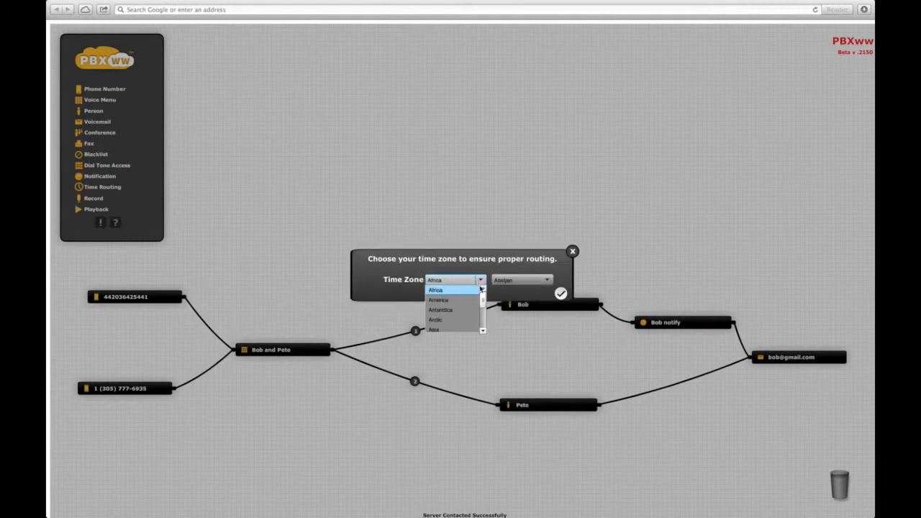
click(459, 301)
click(546, 281)
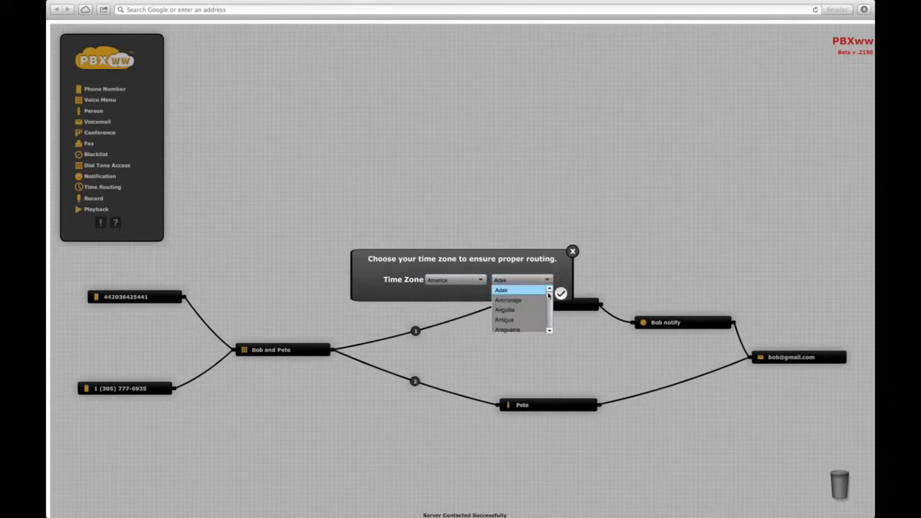
drag(550, 299, 547, 309)
scroll(532, 308, up, 1)
click(511, 305)
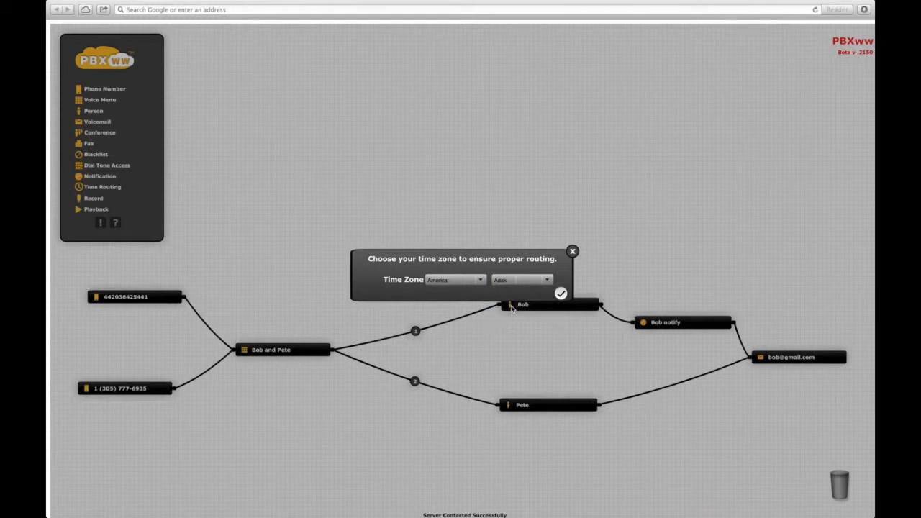
click(560, 294)
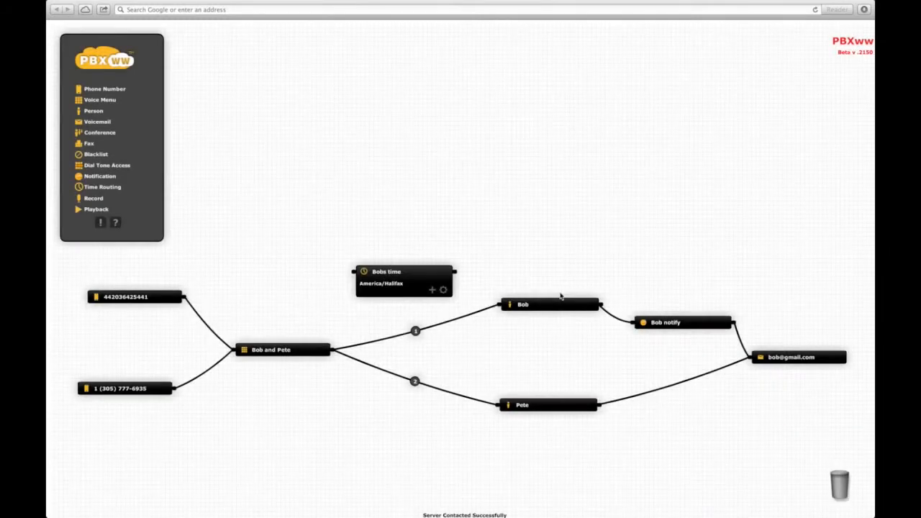
click(433, 290)
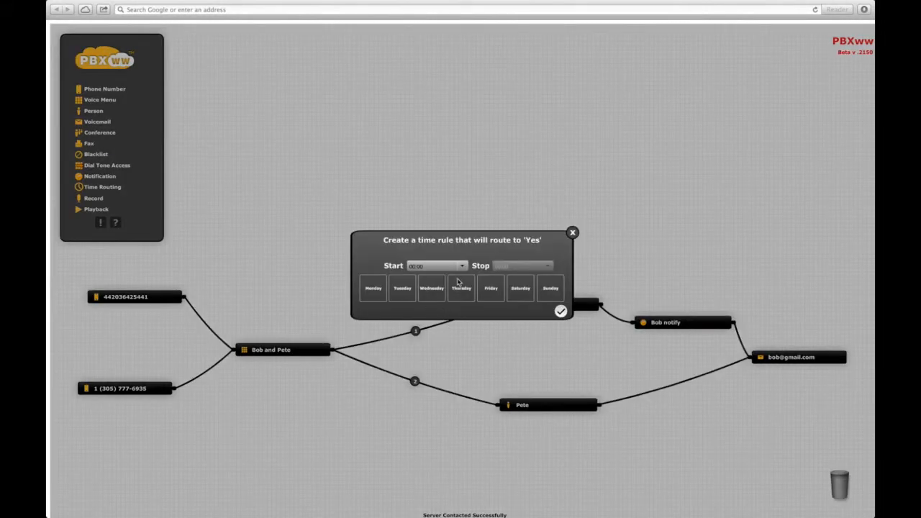
Start a time rule covering Monday to Thursday beginning at 08:00.
click(375, 297)
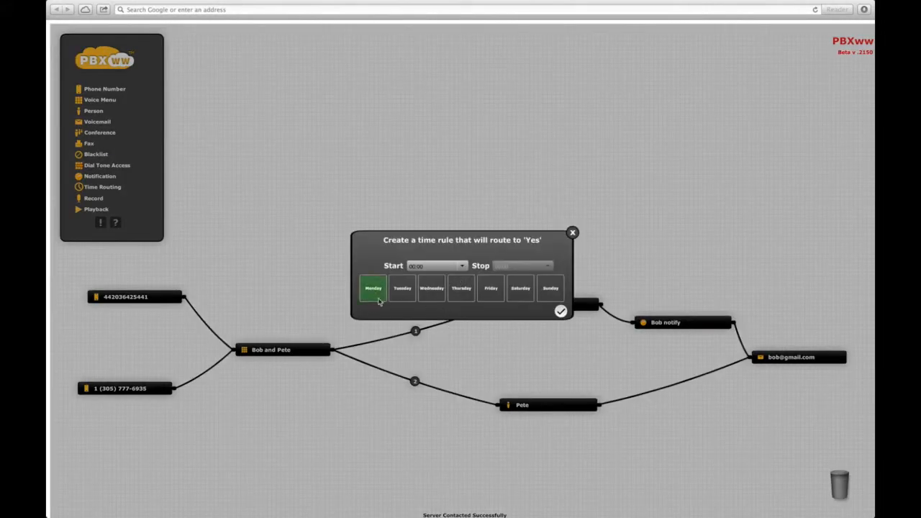
click(404, 295)
click(433, 295)
click(462, 294)
click(462, 266)
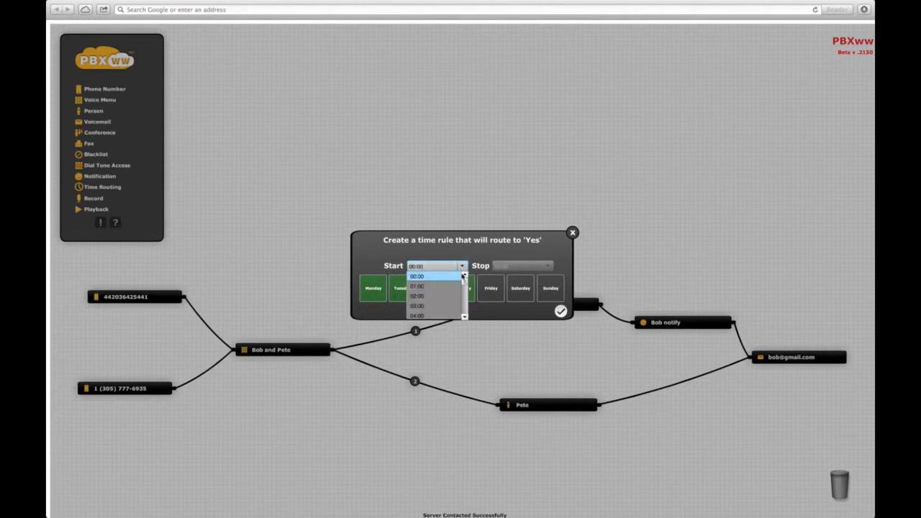
drag(464, 284, 464, 285)
scroll(464, 286, down, 4)
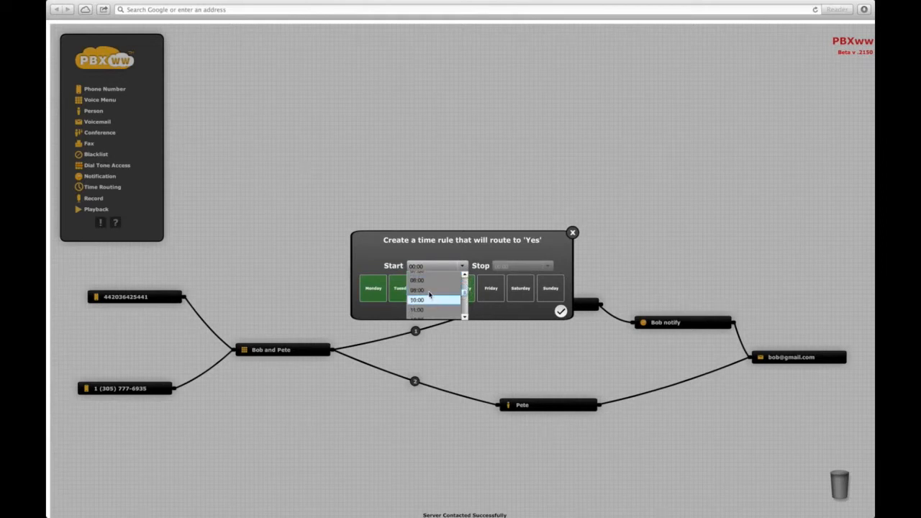
click(432, 289)
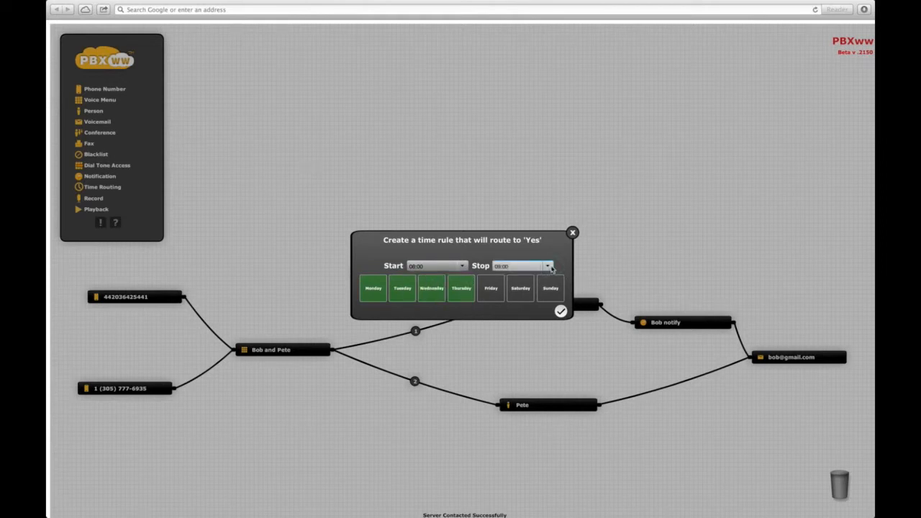
End the rule at 17:00, save it, and add a new Person node.
click(549, 268)
drag(551, 277, 550, 294)
click(502, 308)
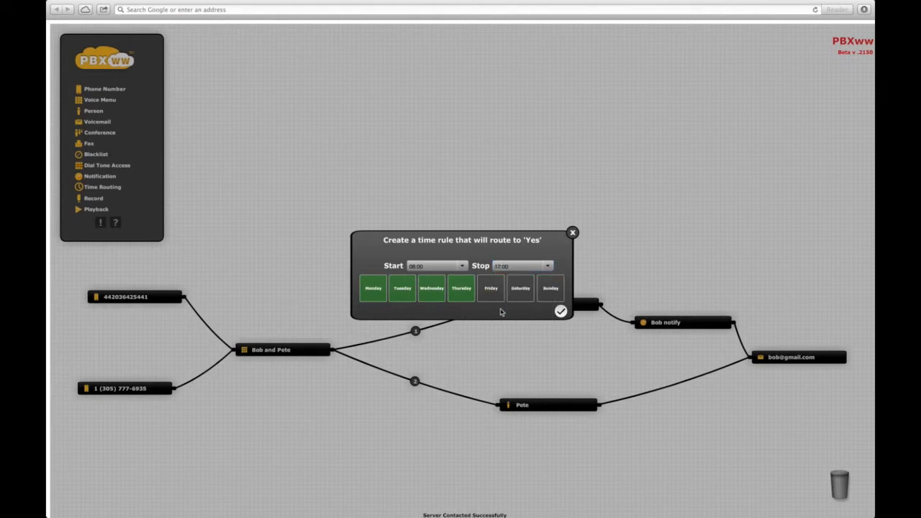
click(560, 312)
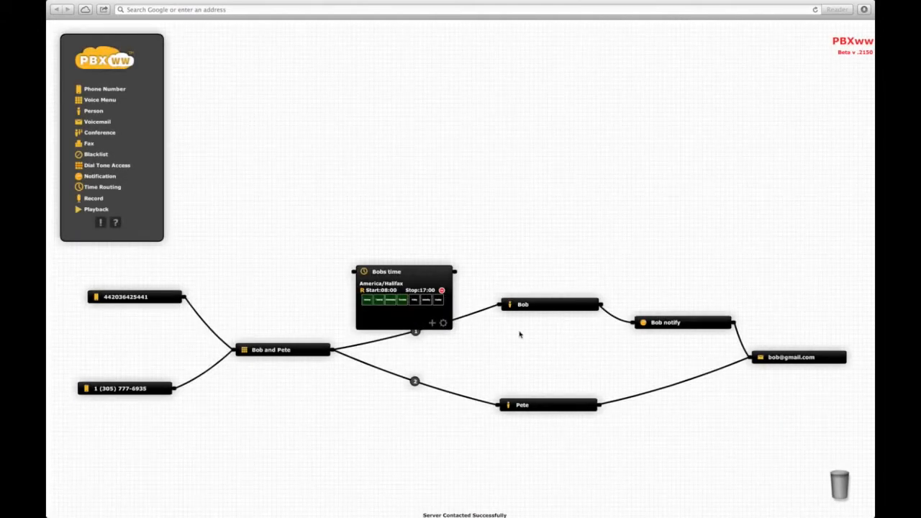
drag(94, 113, 577, 224)
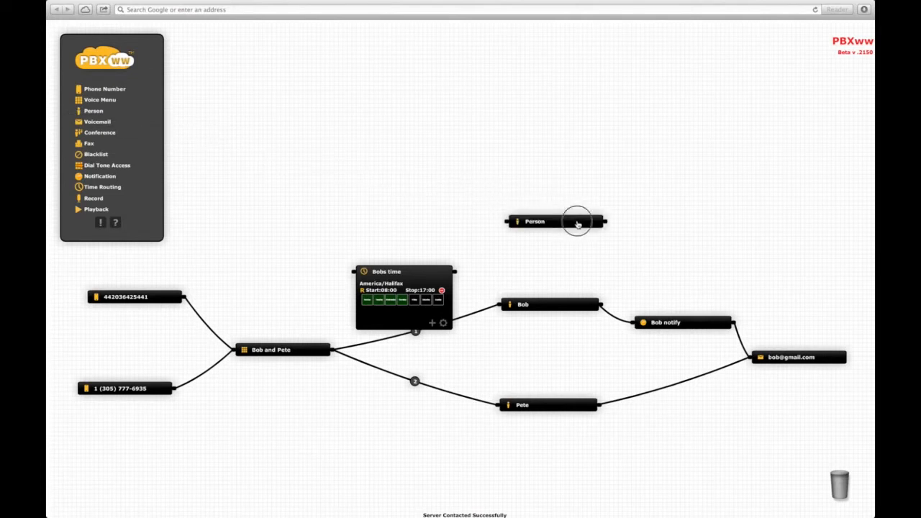
Enter the new person's name.
click(596, 250)
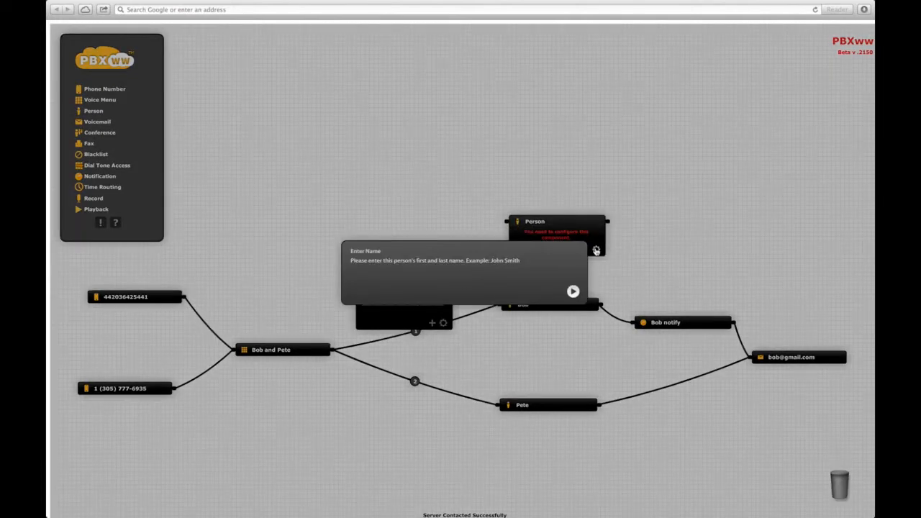
text(Mike)
key(Return)
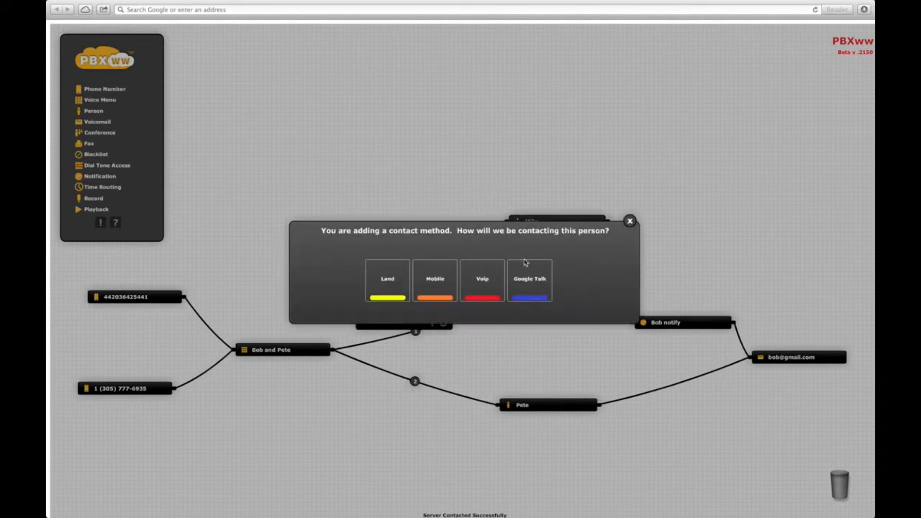
Add a contact method named 'Mobile' with the person's mobile number.
click(439, 281)
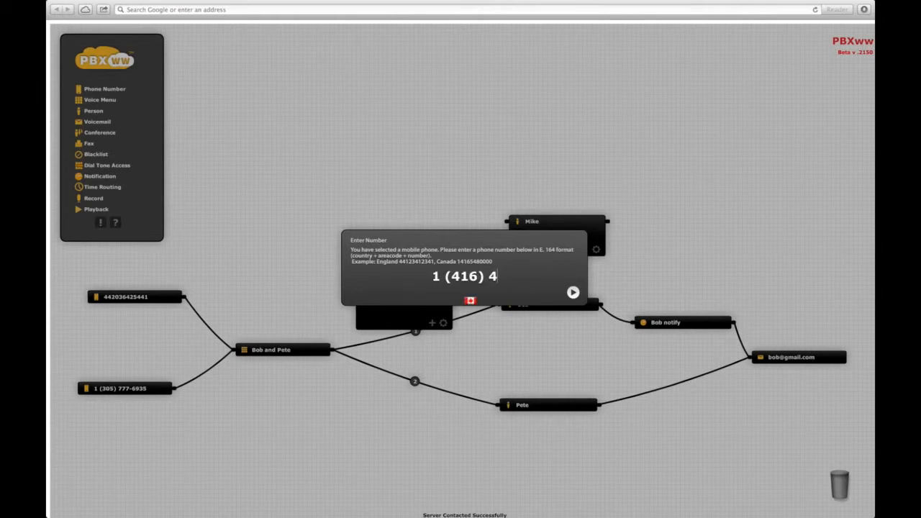
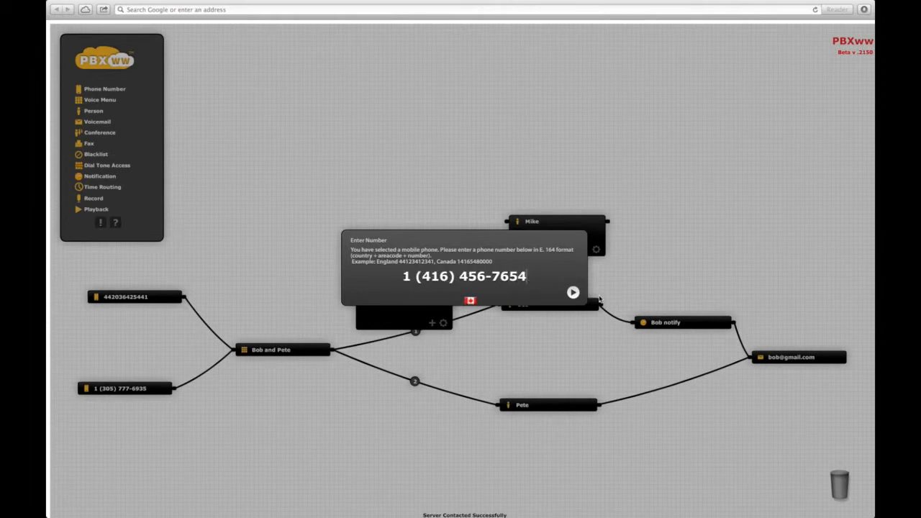
click(573, 292)
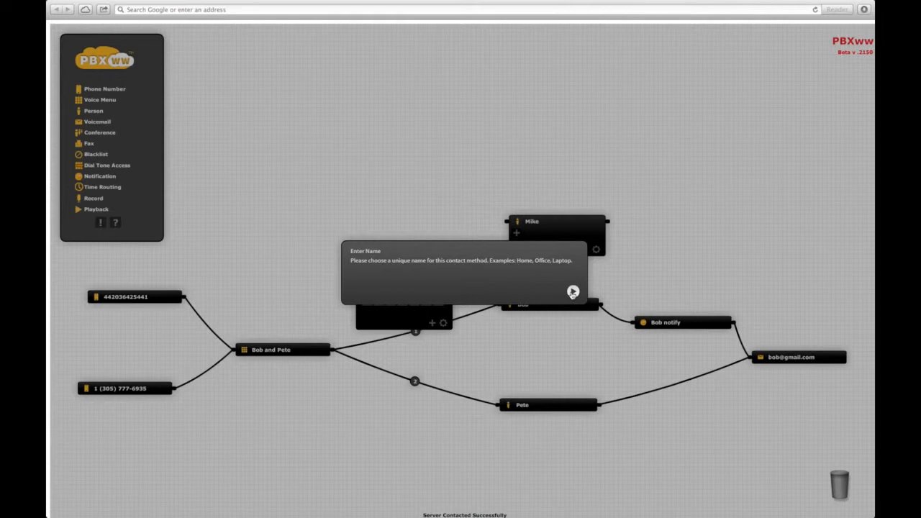
text(Mobile)
key(Return)
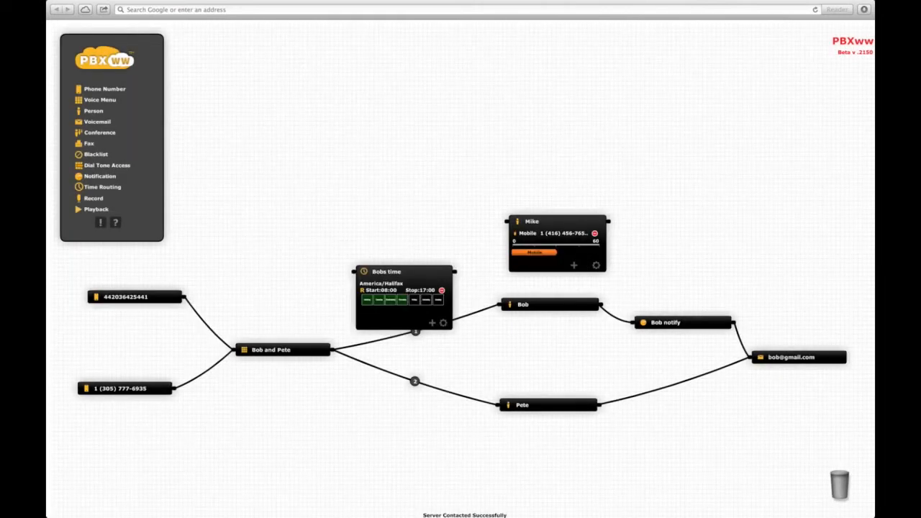
Route option 1 into the time node, Yes to the first person, No to the new person.
double_click(572, 223)
drag(405, 272, 397, 257)
drag(476, 313, 345, 258)
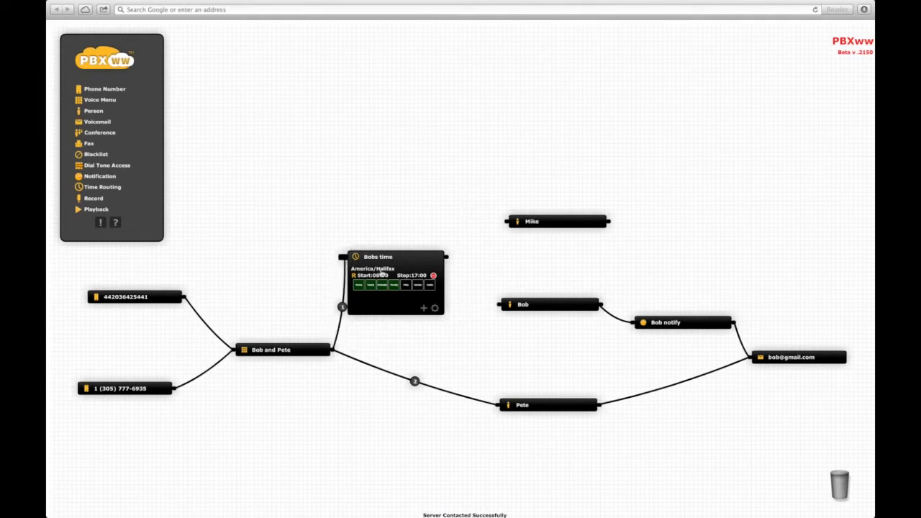
drag(446, 257, 495, 307)
click(450, 262)
drag(450, 262, 502, 224)
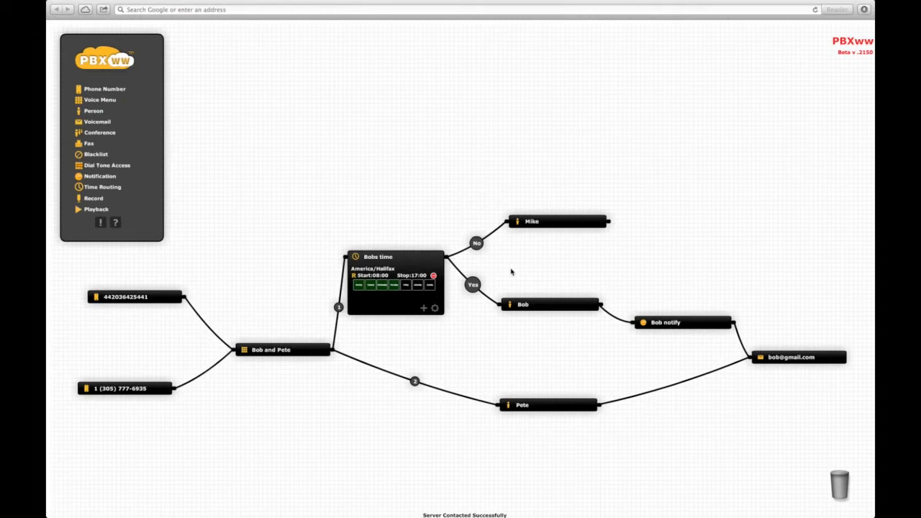
Add a Friday 08:00–12:00 rule, then collapse the time-routing node.
click(424, 309)
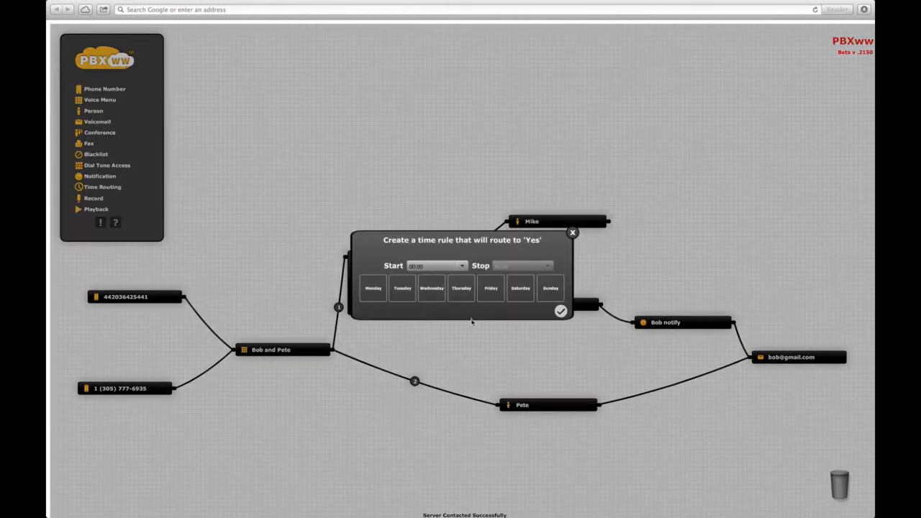
click(491, 288)
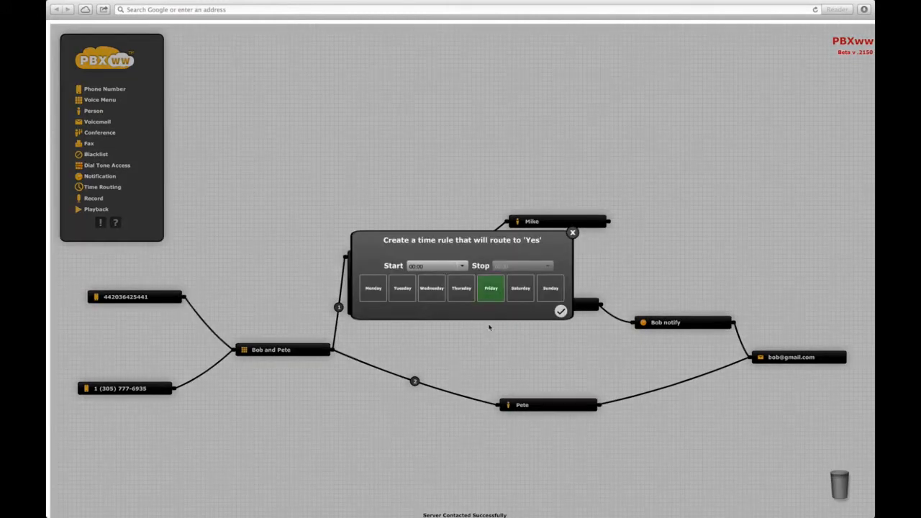
click(462, 266)
drag(464, 285, 464, 294)
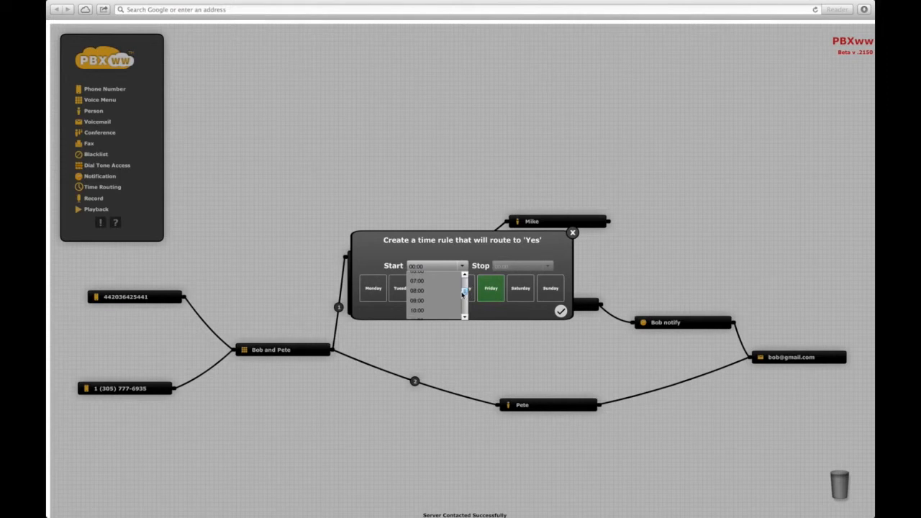
click(417, 302)
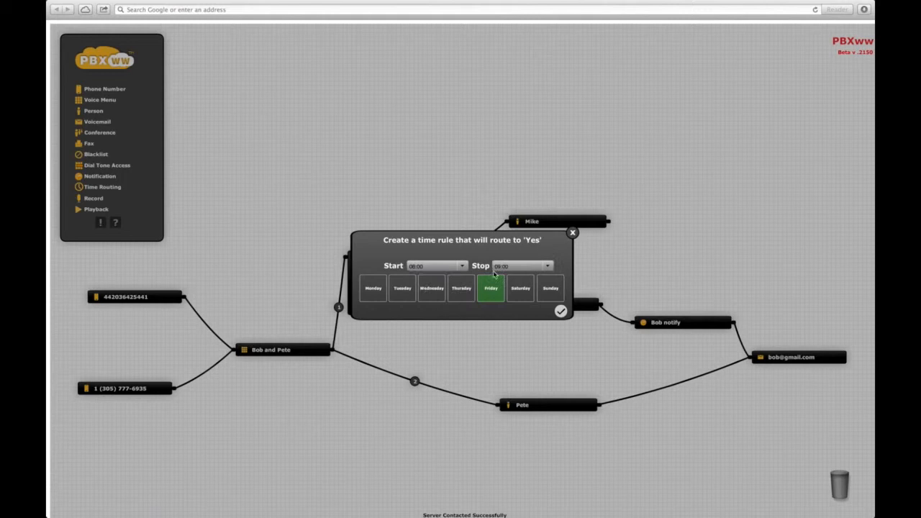
click(548, 267)
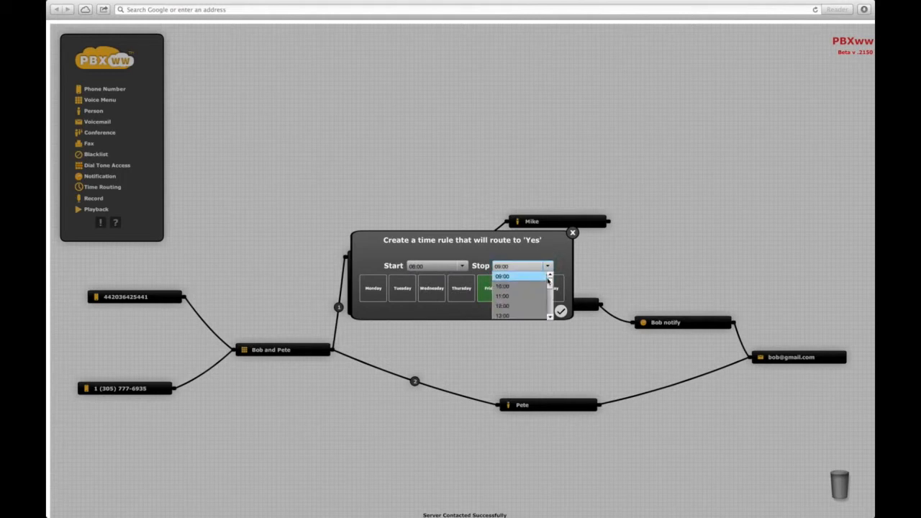
click(508, 310)
click(561, 311)
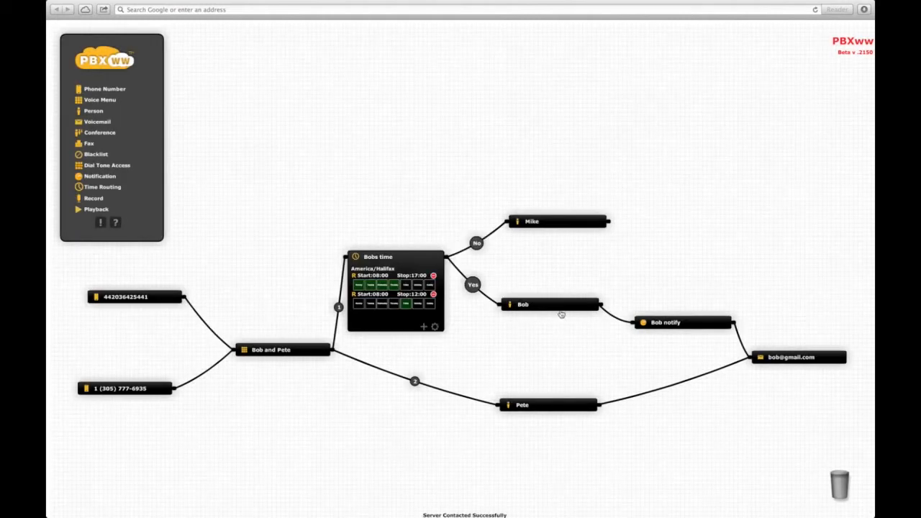
click(400, 259)
Rearrange nodes and add a Record node named for the second person, with an e-mail address.
drag(401, 261, 405, 290)
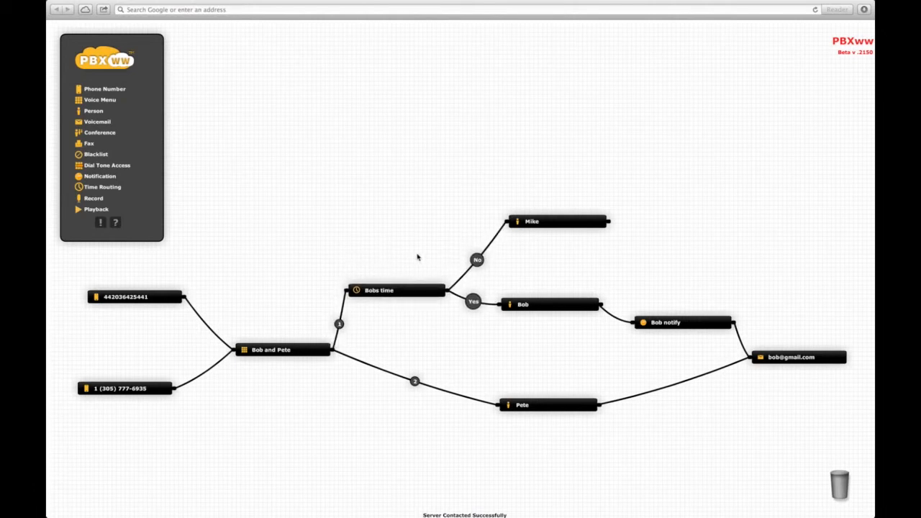
drag(586, 221, 656, 230)
drag(92, 198, 505, 225)
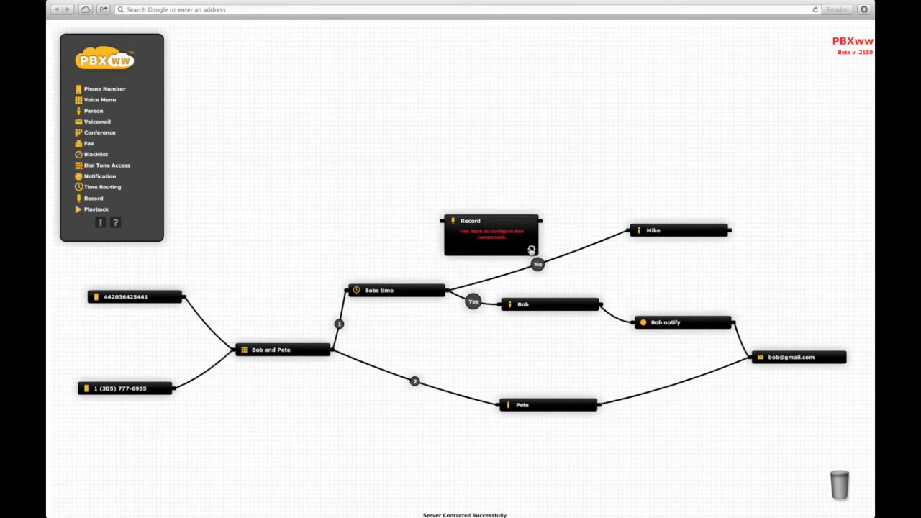
text(Mike)
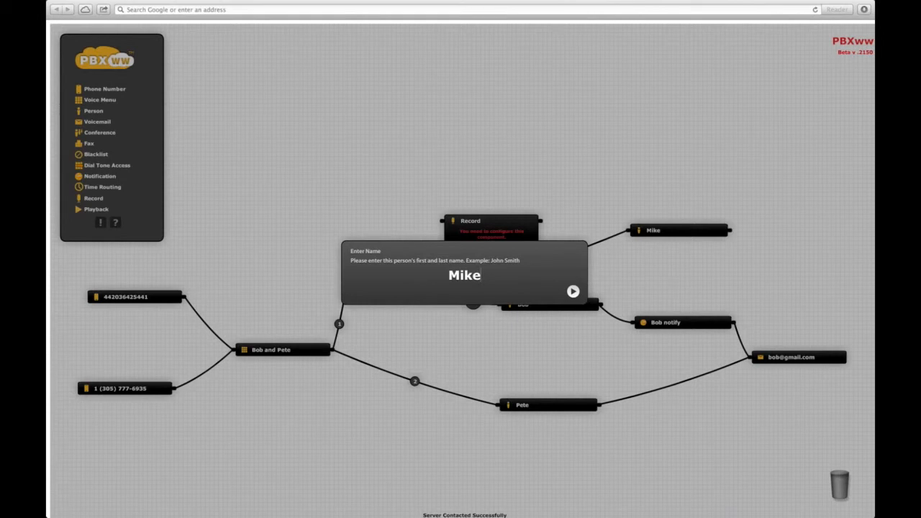
key(Return)
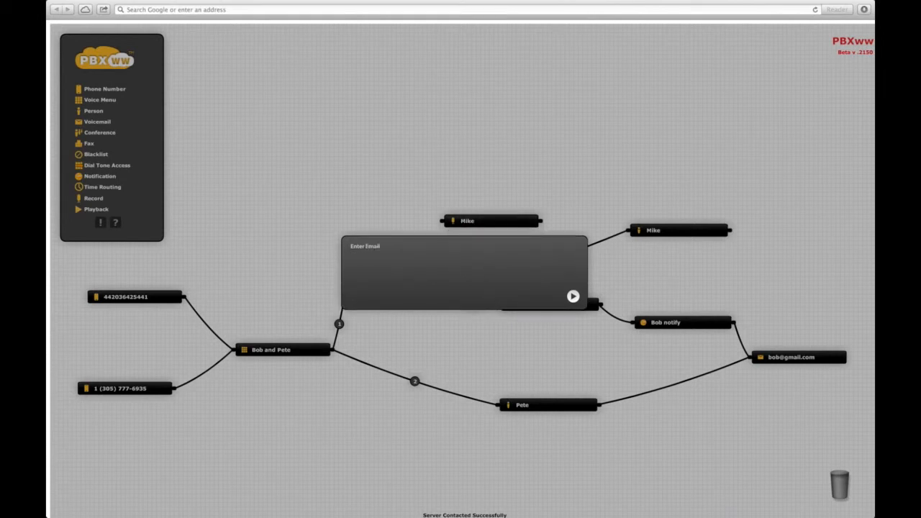
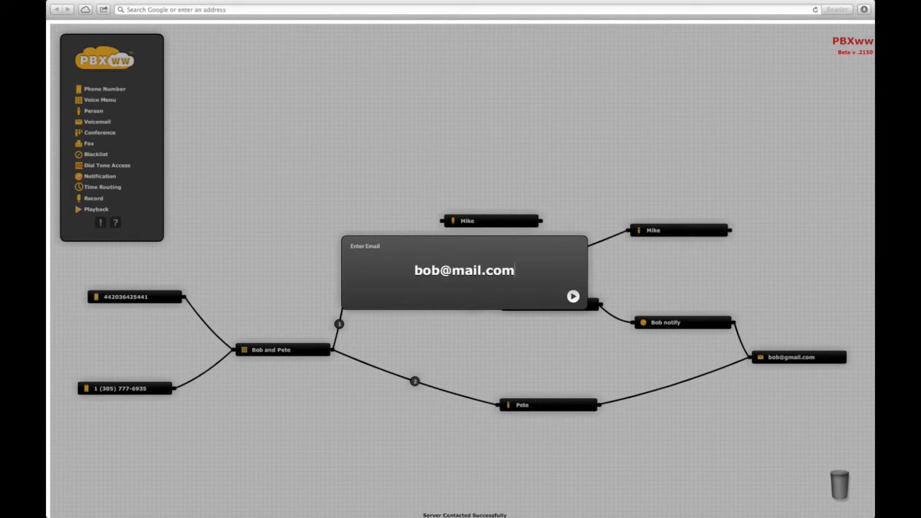
key(Return)
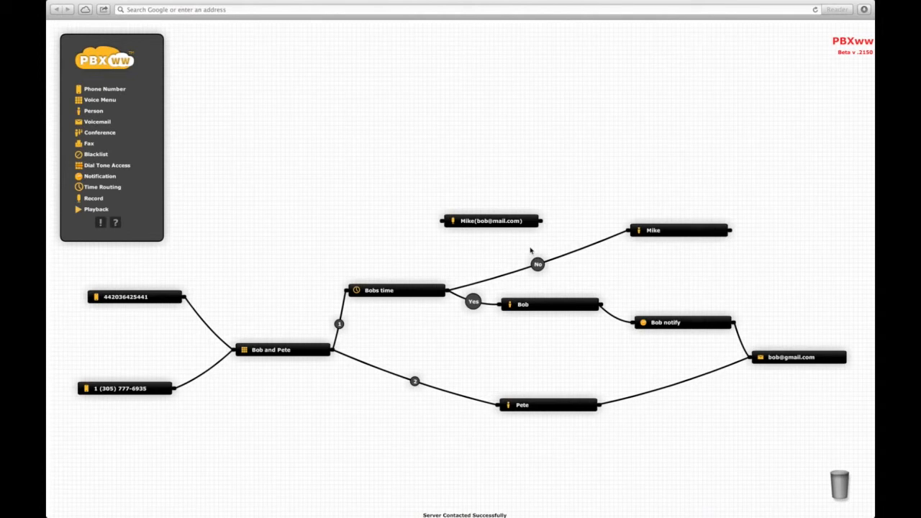
Reroute Bobs time's No branch through the Record node on to Mike, then add a Playback node.
click(591, 248)
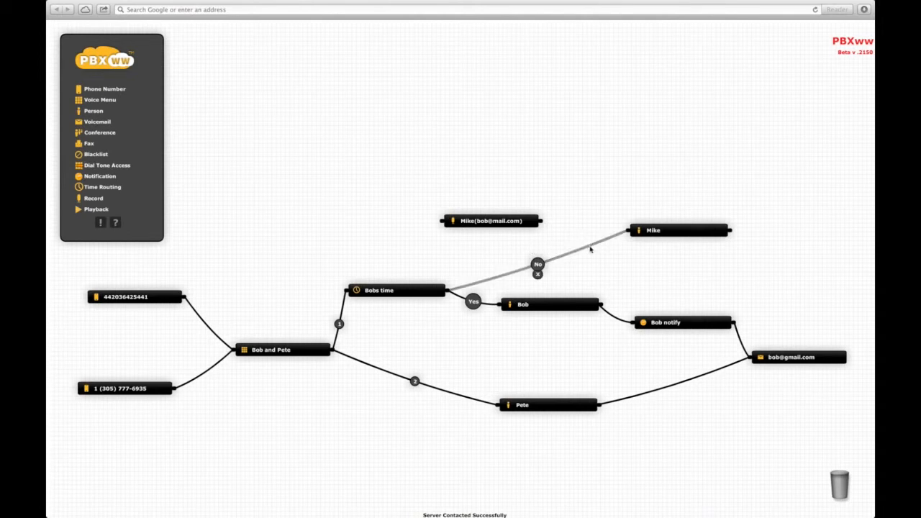
drag(590, 249, 442, 227)
drag(544, 223, 626, 232)
drag(496, 227, 545, 245)
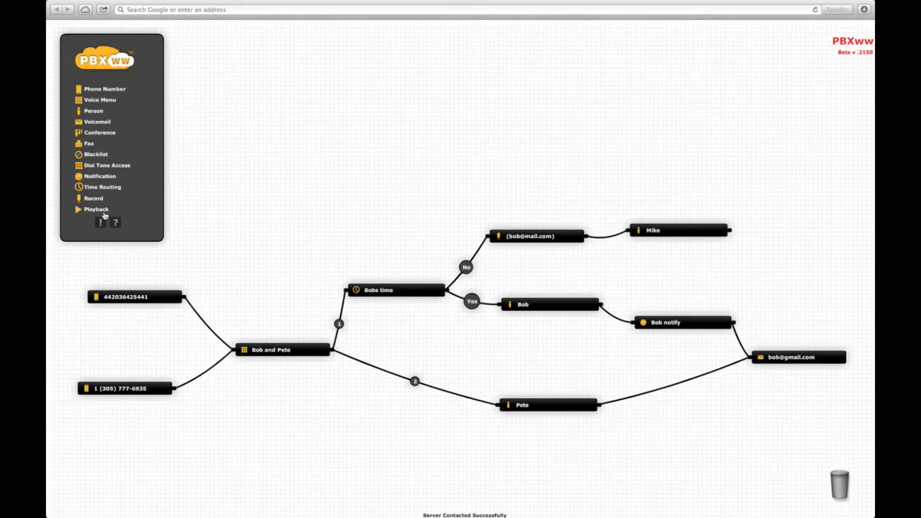
drag(89, 212, 652, 179)
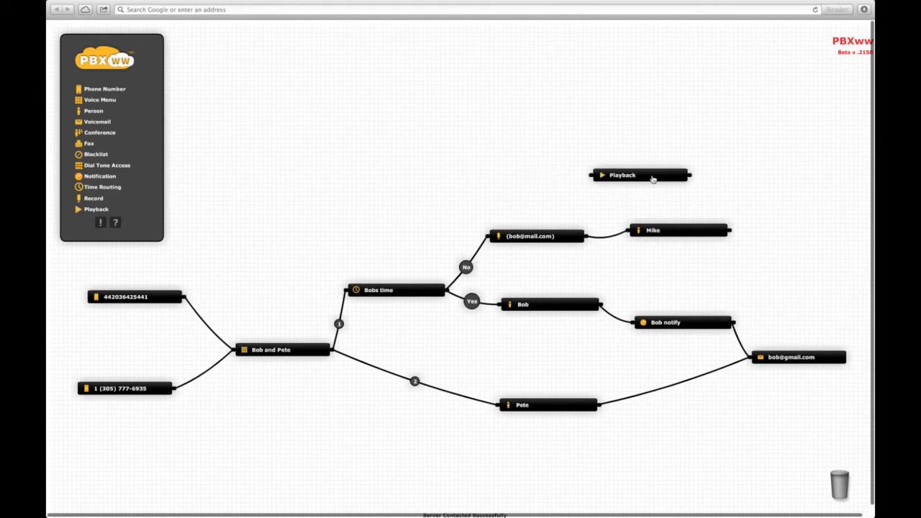
Name the new Playback node 'Mikes greeting'.
click(681, 204)
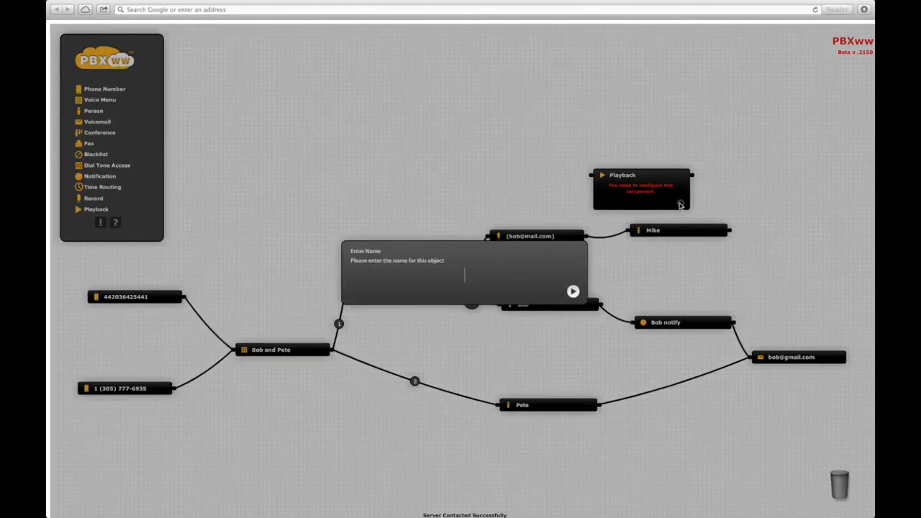
text(Mikes greeting)
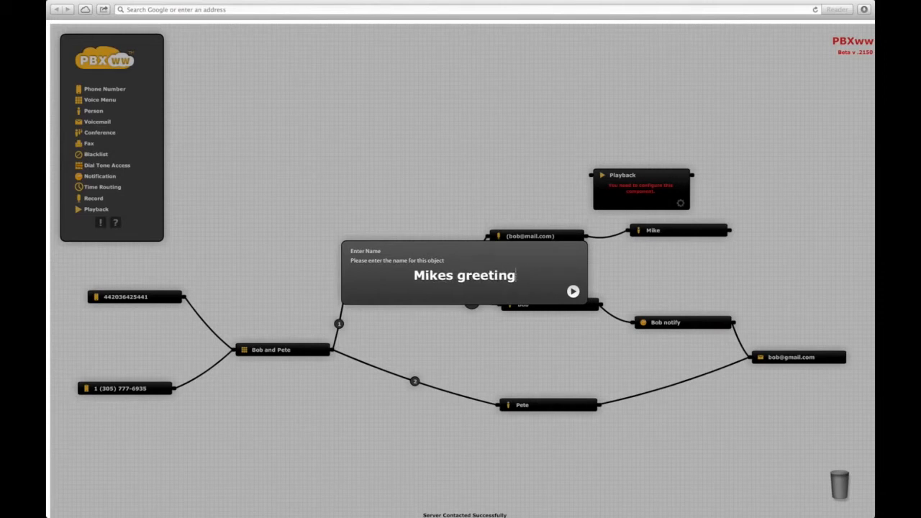
key(Return)
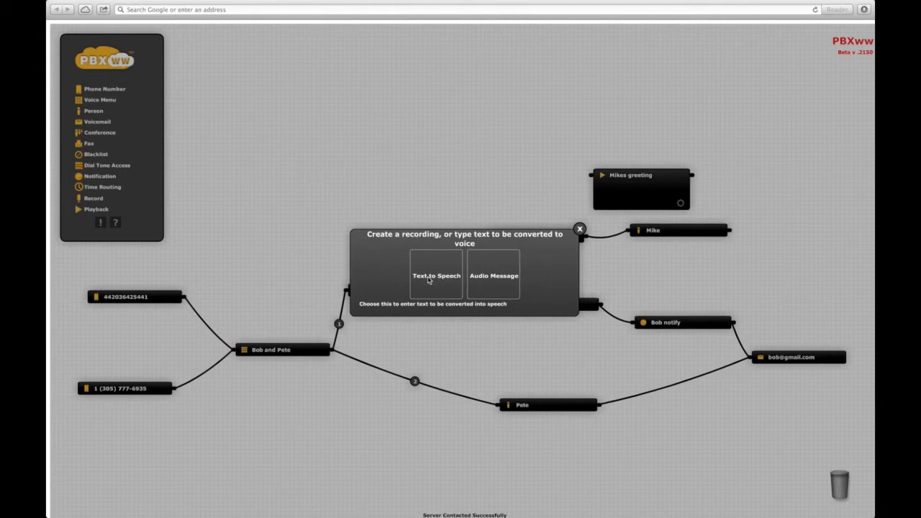
Give Mikes greeting an en : English text-to-speech message, 'Thanks for calling Mike'.
click(429, 278)
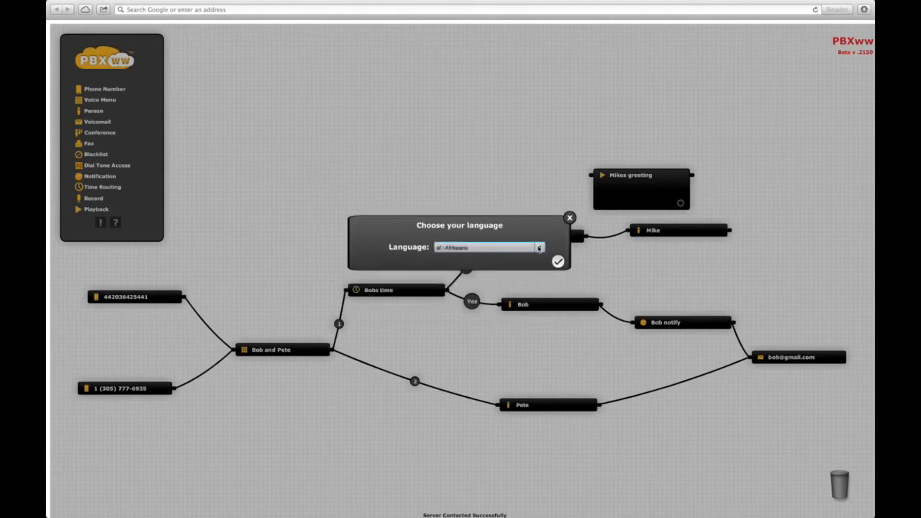
click(539, 247)
scroll(542, 266, down, 3)
scroll(542, 267, down, 5)
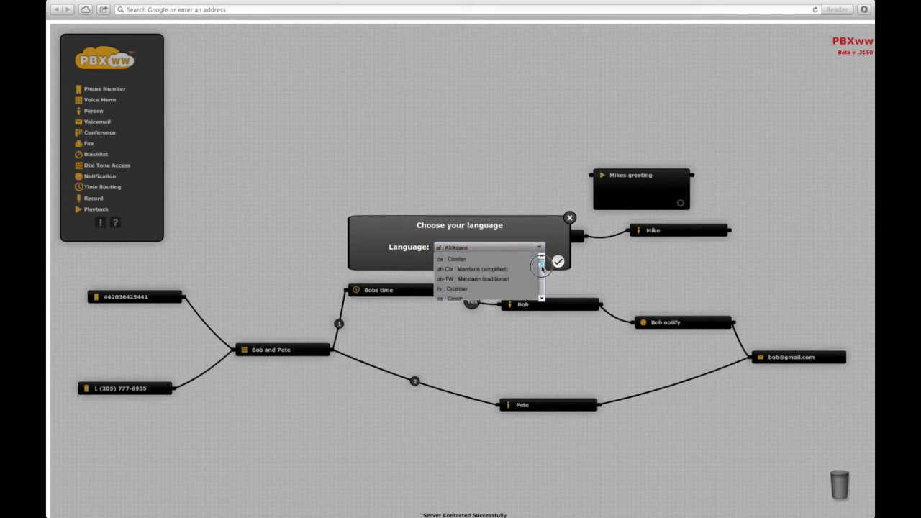
drag(543, 272, 543, 273)
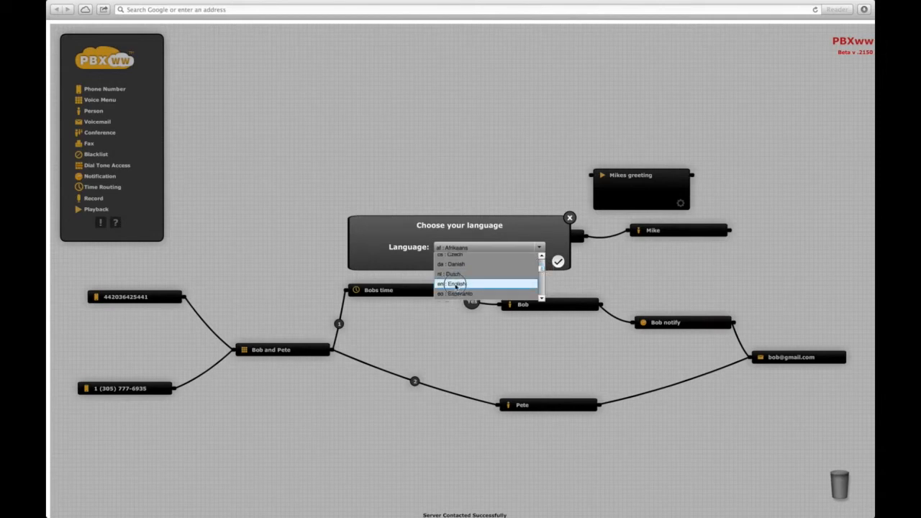
click(461, 284)
click(558, 262)
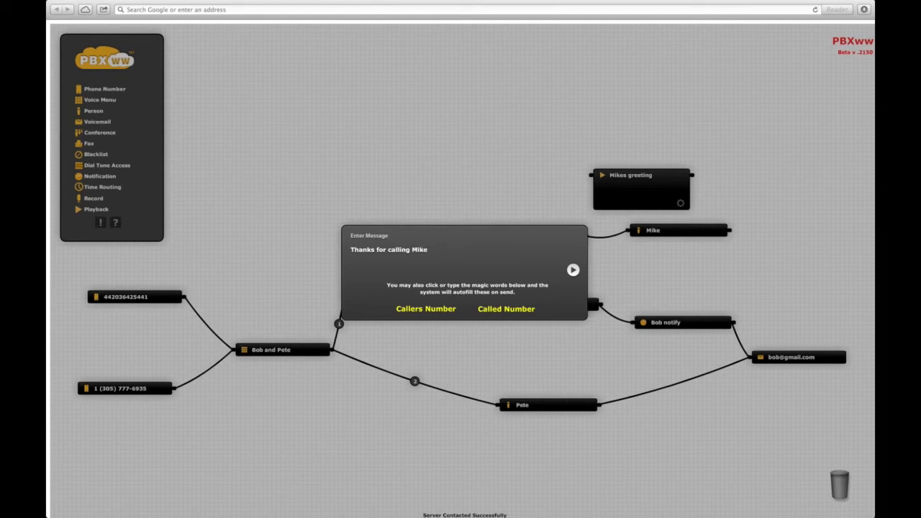
click(574, 270)
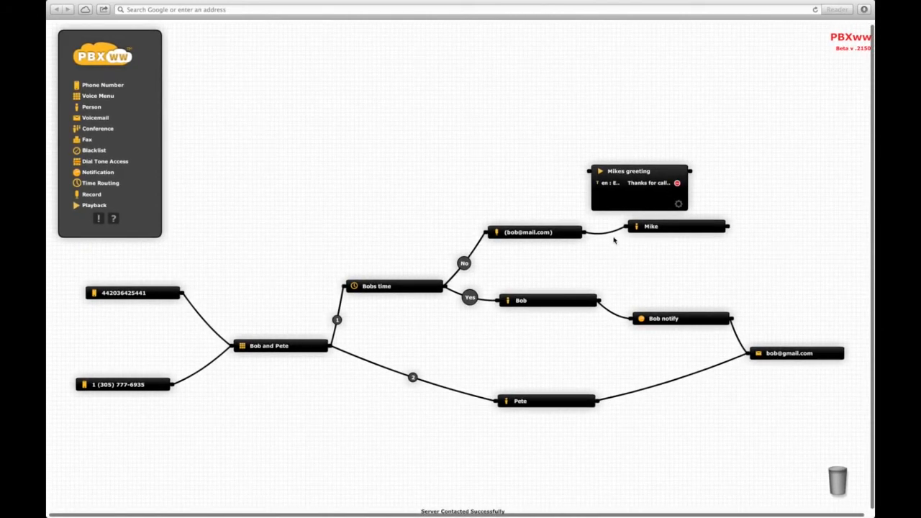
Replace the Record-to-Mike link with Record → Mikes greeting → Mike.
mouse_move(613, 236)
click(606, 234)
drag(584, 234, 589, 172)
drag(671, 228, 756, 253)
drag(692, 172, 713, 253)
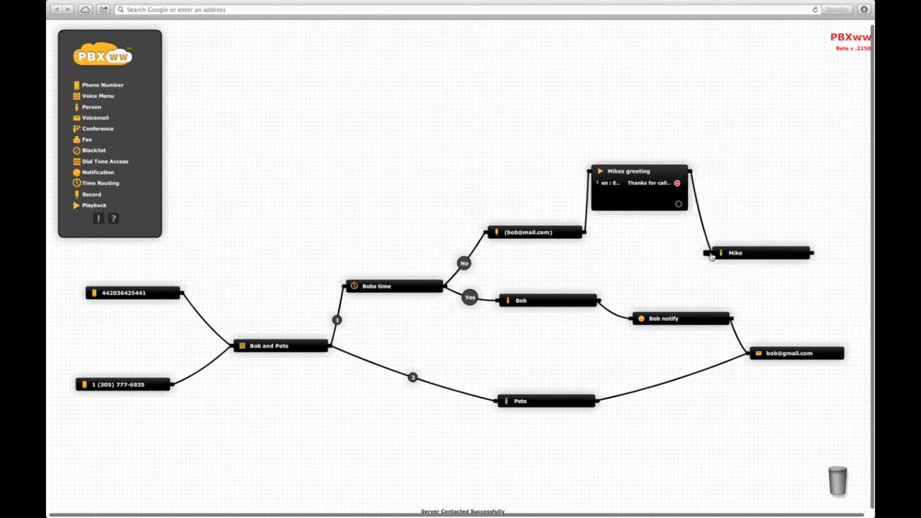
Collapse Mikes greeting to a bar and line it up between the Record node and Mike.
click(652, 172)
drag(652, 173, 661, 224)
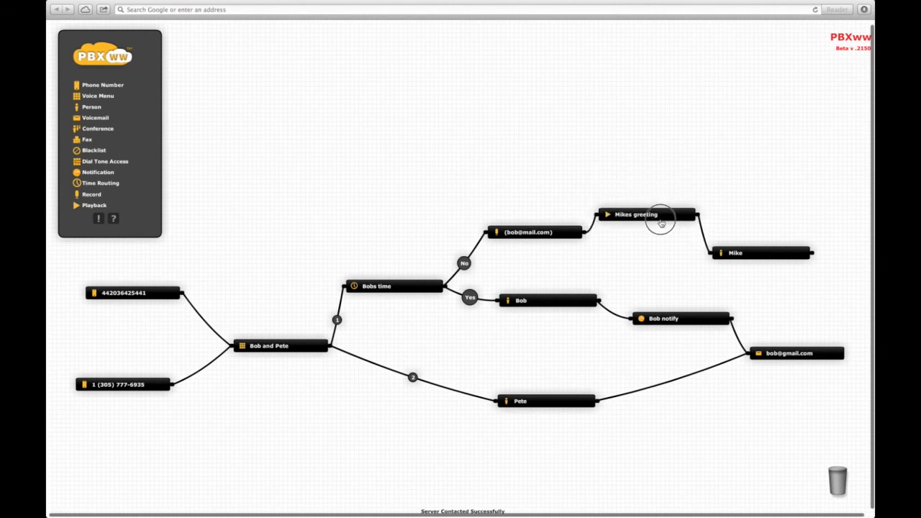
click(754, 257)
drag(754, 257, 793, 271)
drag(658, 222, 686, 250)
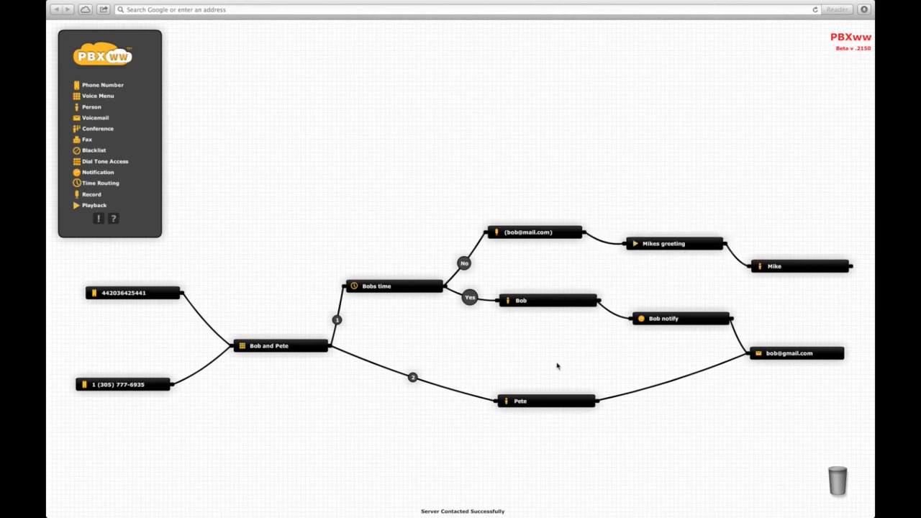